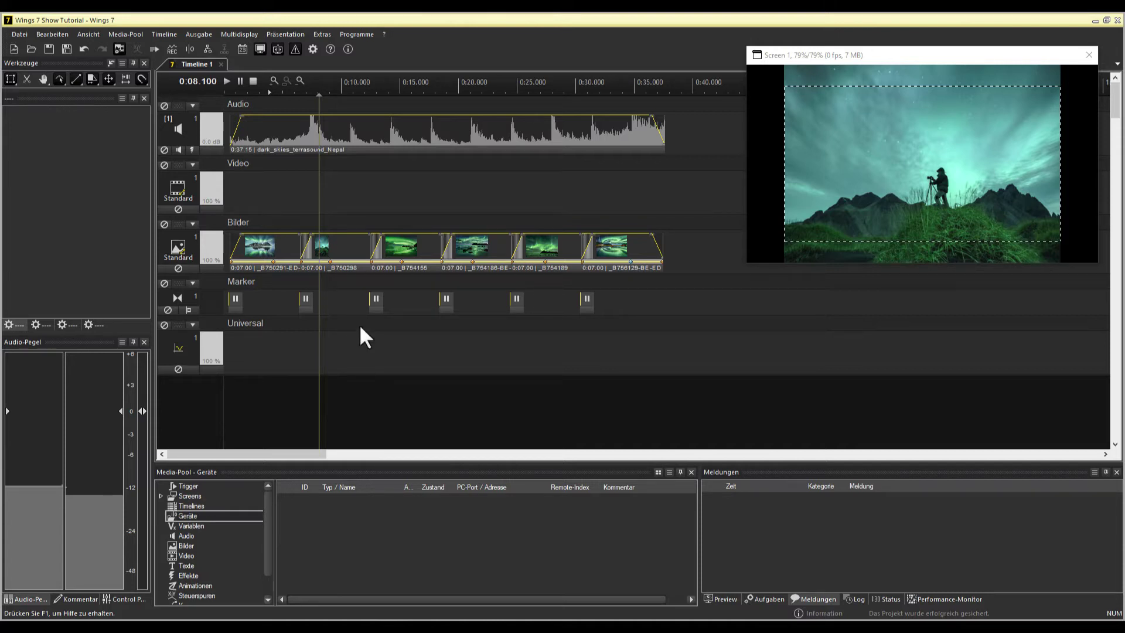
- Check the installed Wings 7 version in the program information and close it
{"action": "left_click", "coordinate": [349, 49]}
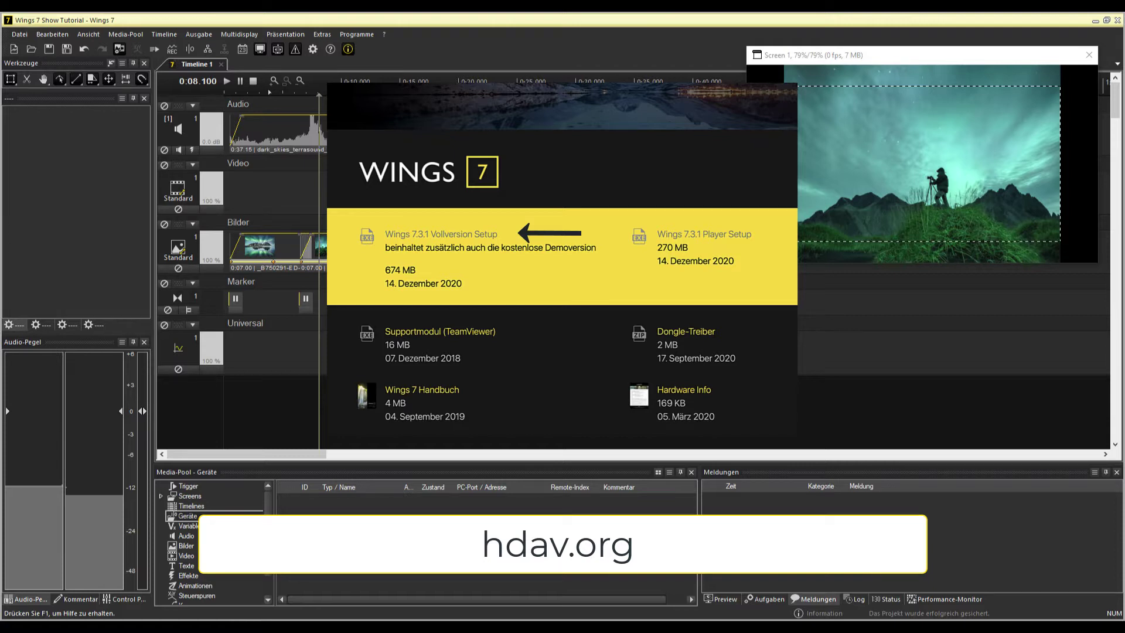
{"action": "left_click", "coordinate": [608, 375]}
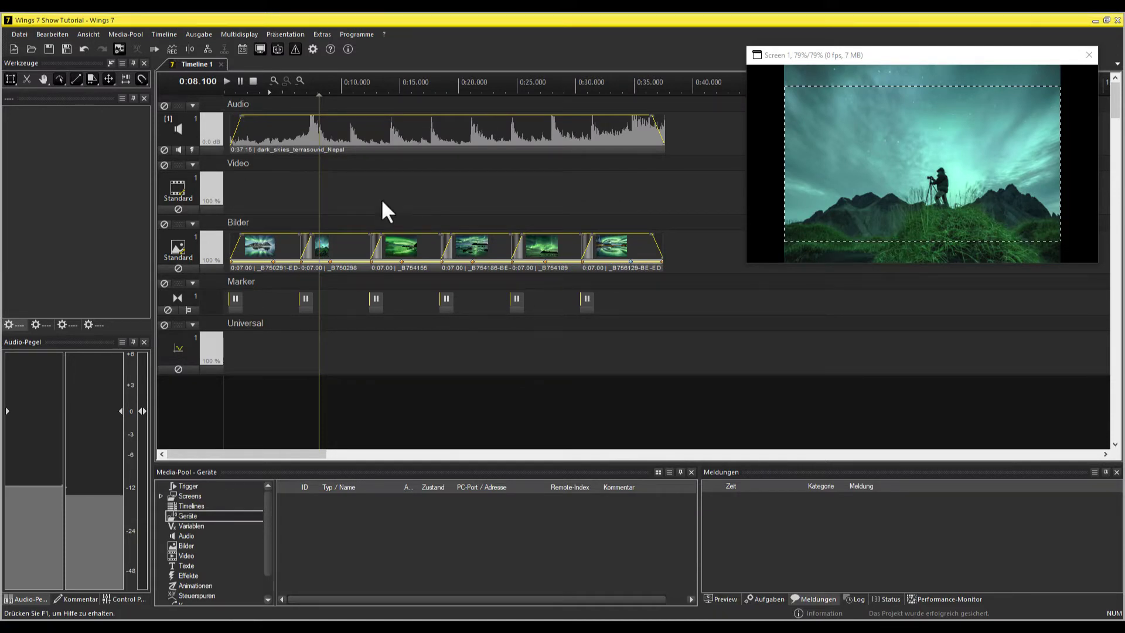
- Back up all Media-Pool files of the project, including video graphics data and external files, using the pool's folder structure
{"action": "left_click", "coordinate": [322, 35]}
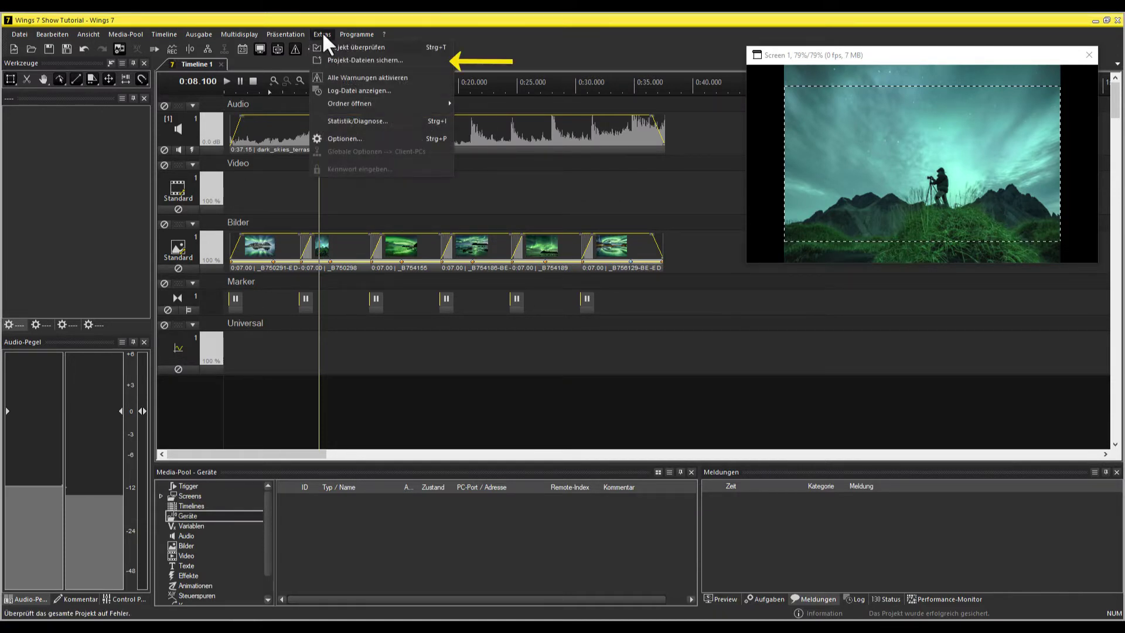
{"action": "left_click", "coordinate": [413, 61]}
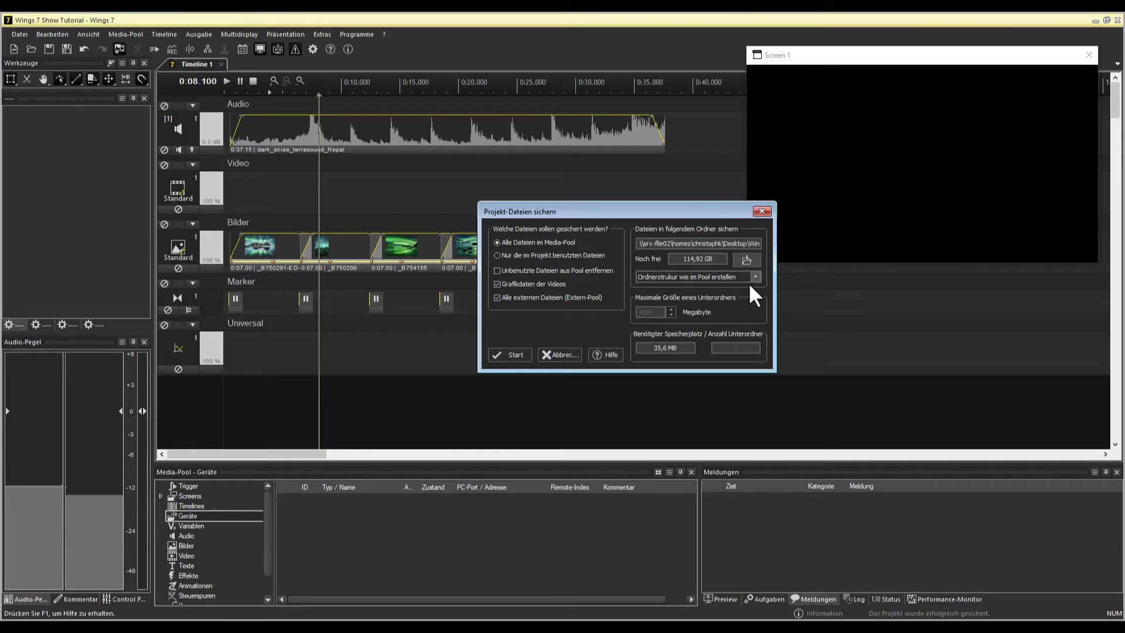
{"action": "left_click", "coordinate": [514, 355]}
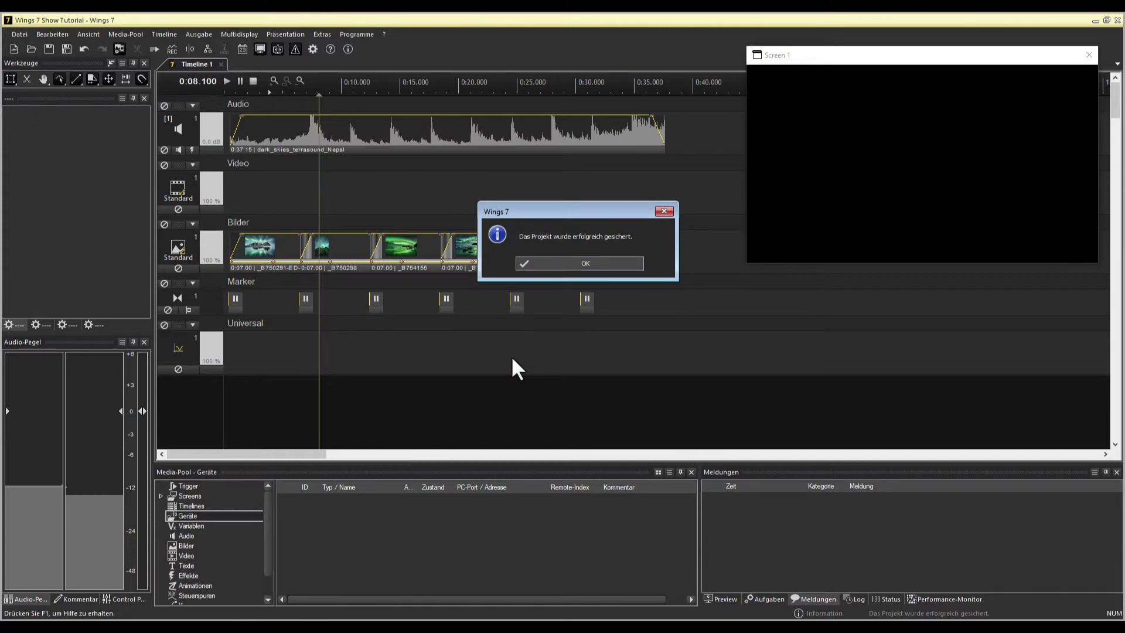
{"action": "left_click", "coordinate": [551, 266]}
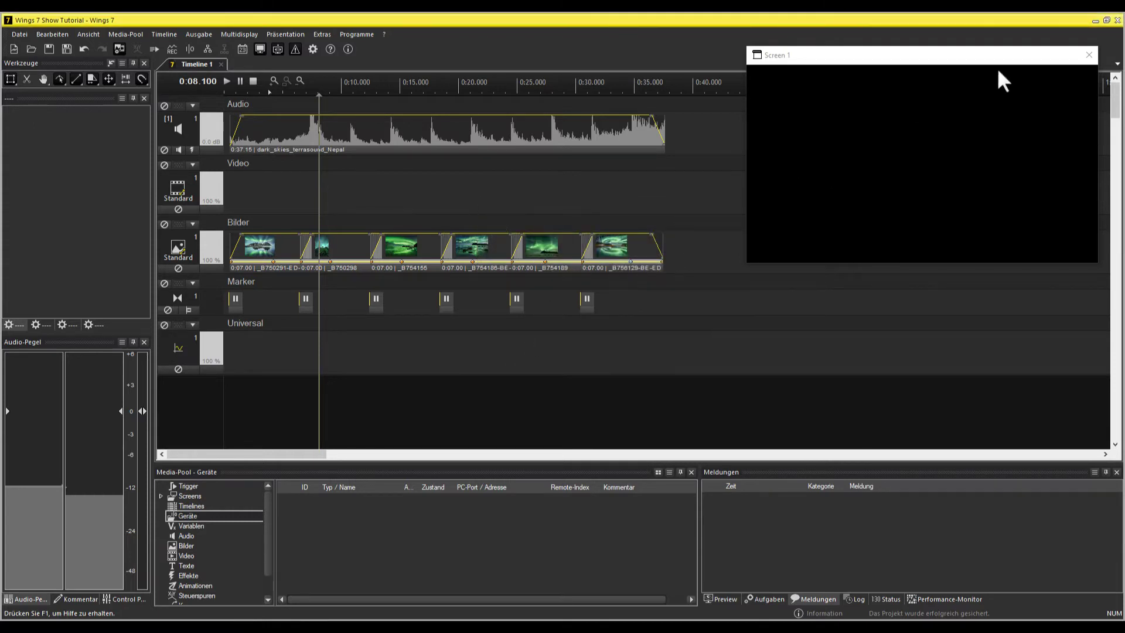
- Close the original project and open the backed-up Wings 7 Show Tutorial.w7 from the Wings 7 Show für Wings X folder
{"action": "left_click", "coordinate": [1116, 22]}
{"action": "double_click", "coordinate": [238, 144]}
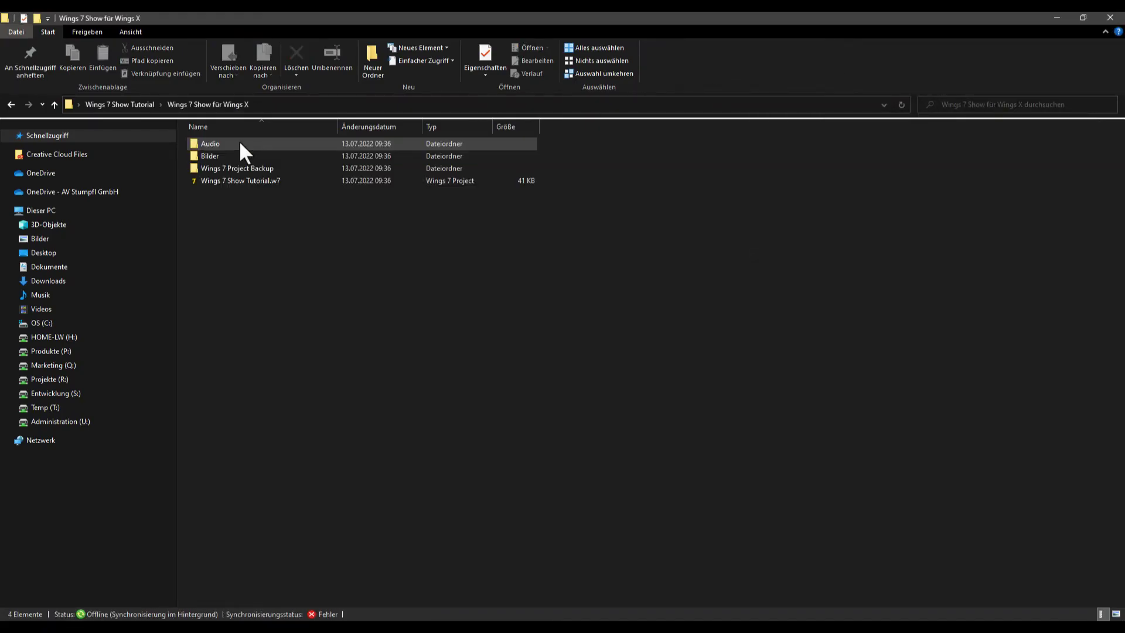
{"action": "double_click", "coordinate": [238, 180]}
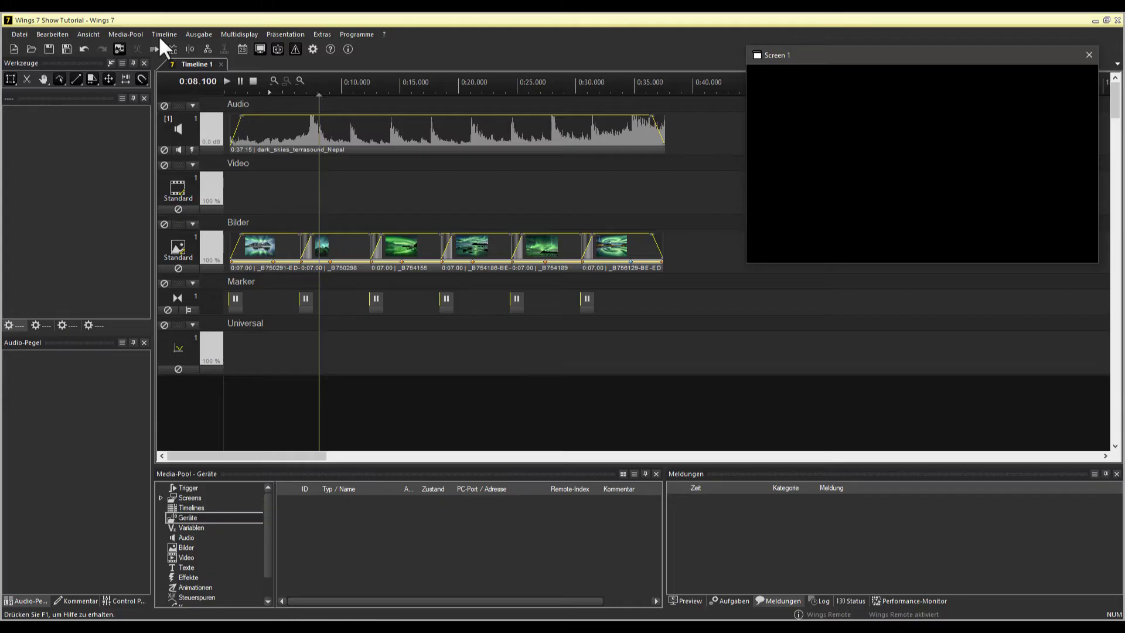
- Search for the project's missing files in the Wings 7 Show für Wings X folder, including unused and external files
{"action": "left_click", "coordinate": [123, 33]}
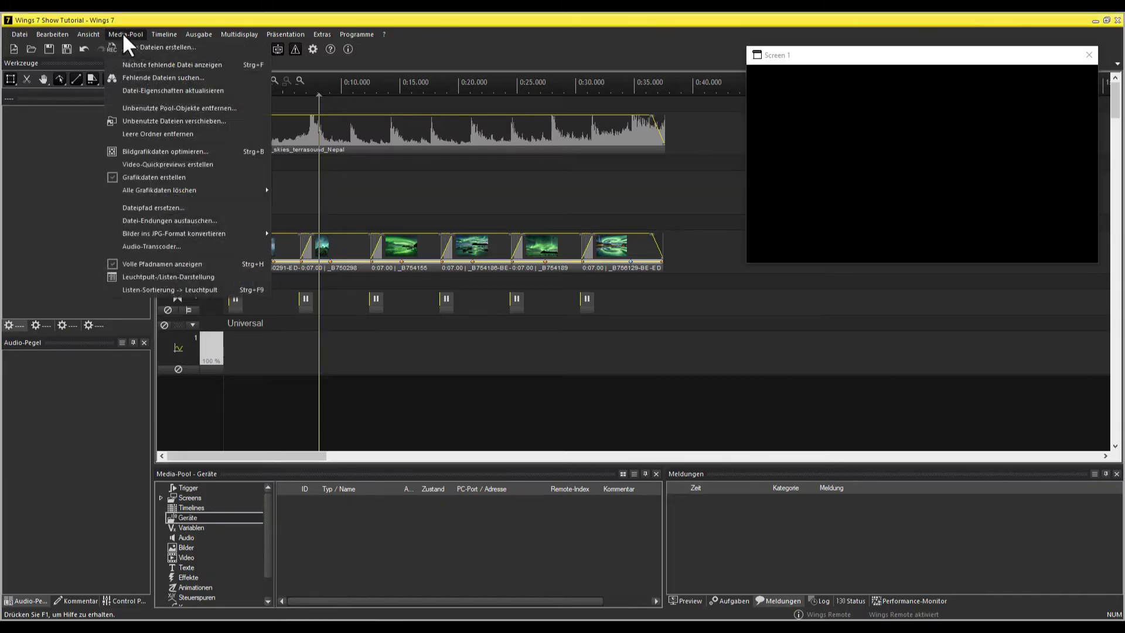
{"action": "left_click", "coordinate": [215, 78]}
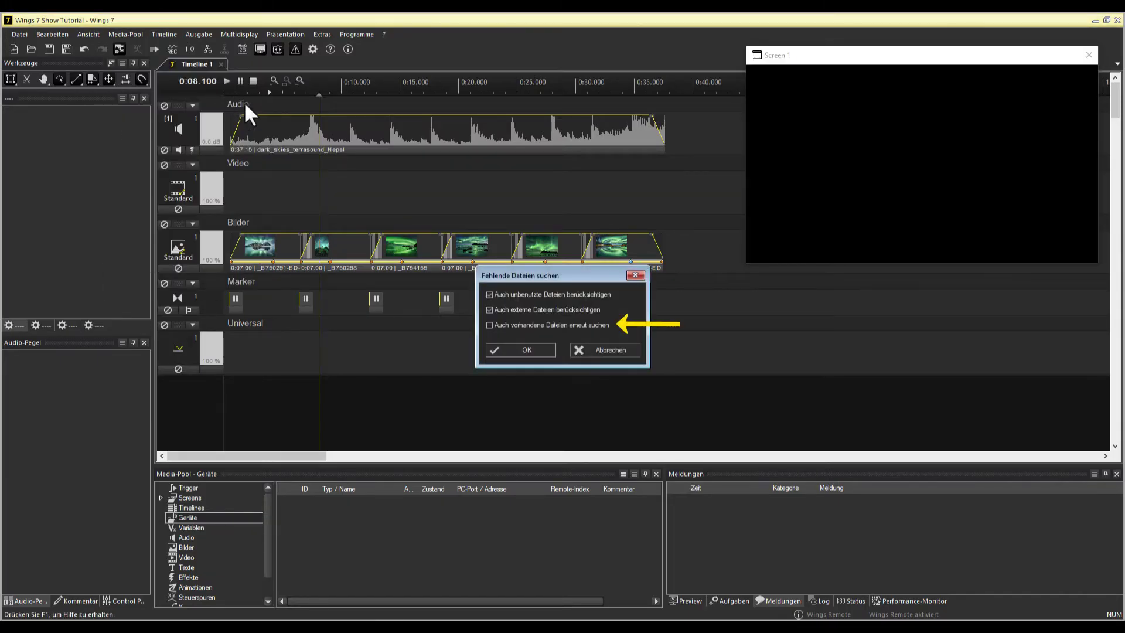
{"action": "left_click", "coordinate": [514, 349]}
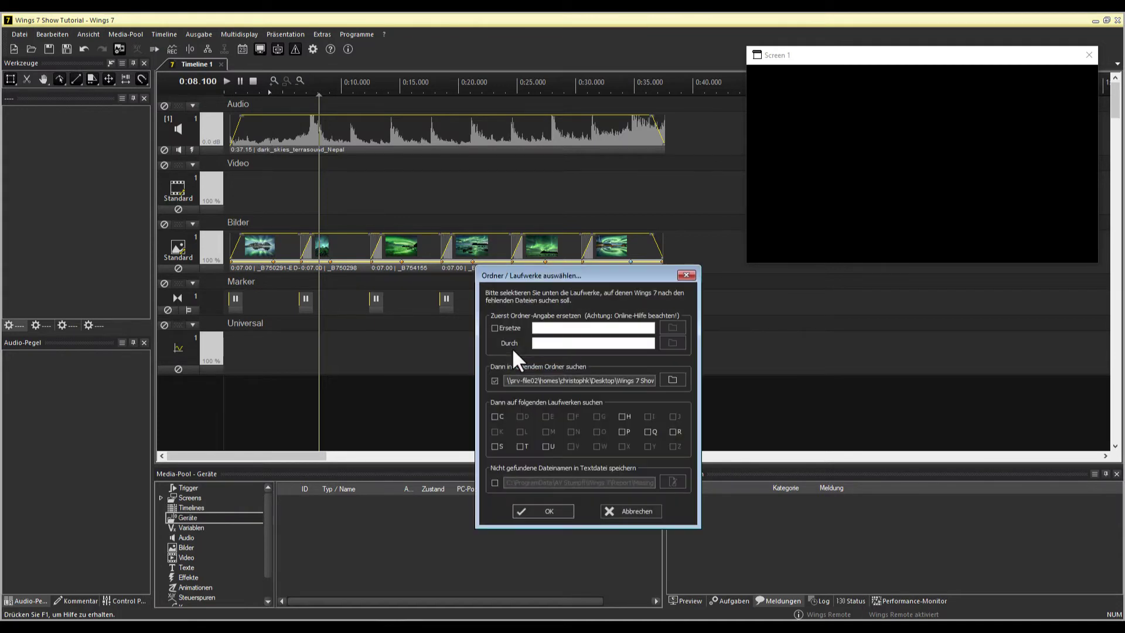
{"action": "left_click", "coordinate": [672, 379]}
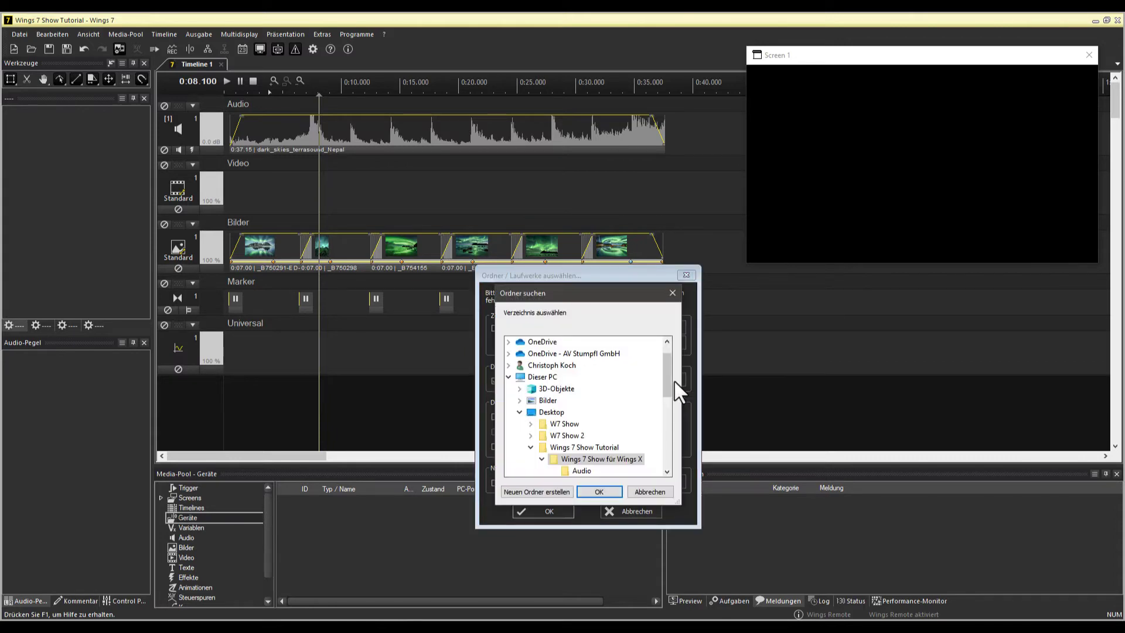
{"action": "left_click", "coordinate": [630, 462]}
{"action": "left_click", "coordinate": [605, 491]}
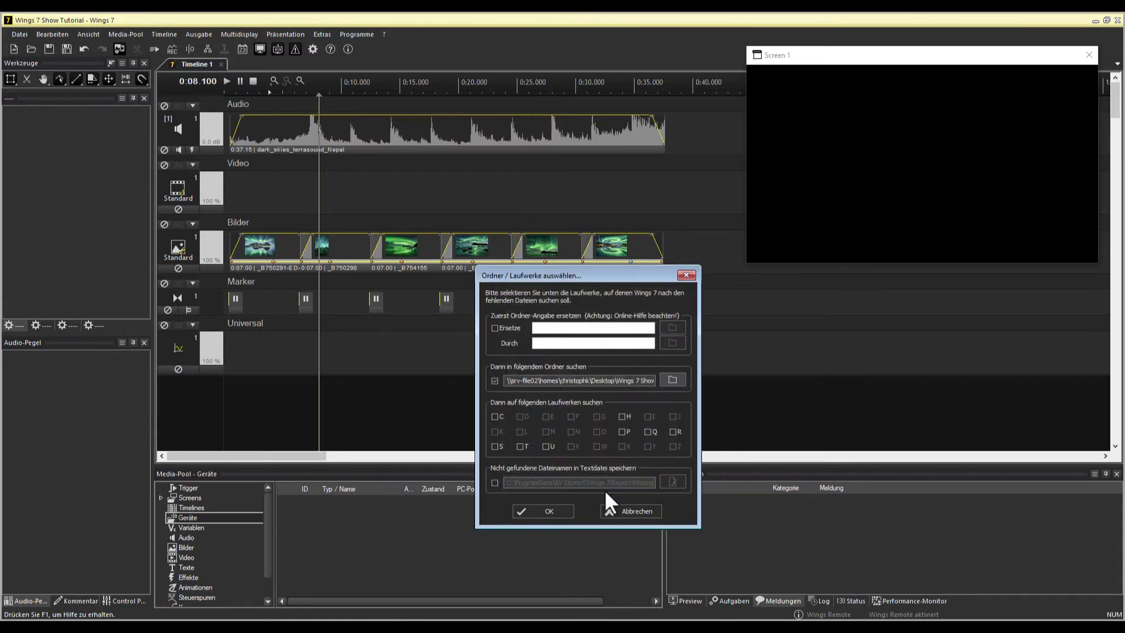
{"action": "left_click", "coordinate": [550, 511]}
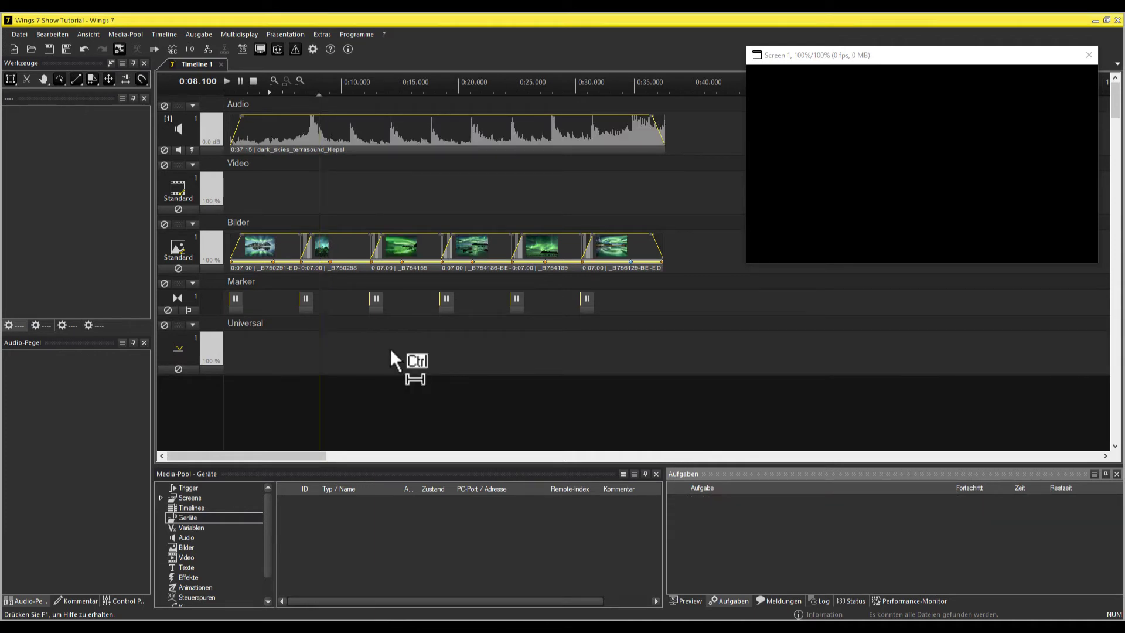
- Check in Screen 1's properties that the output size matches the aspect ratio, and confirm the dialog
{"action": "left_click", "coordinate": [202, 497]}
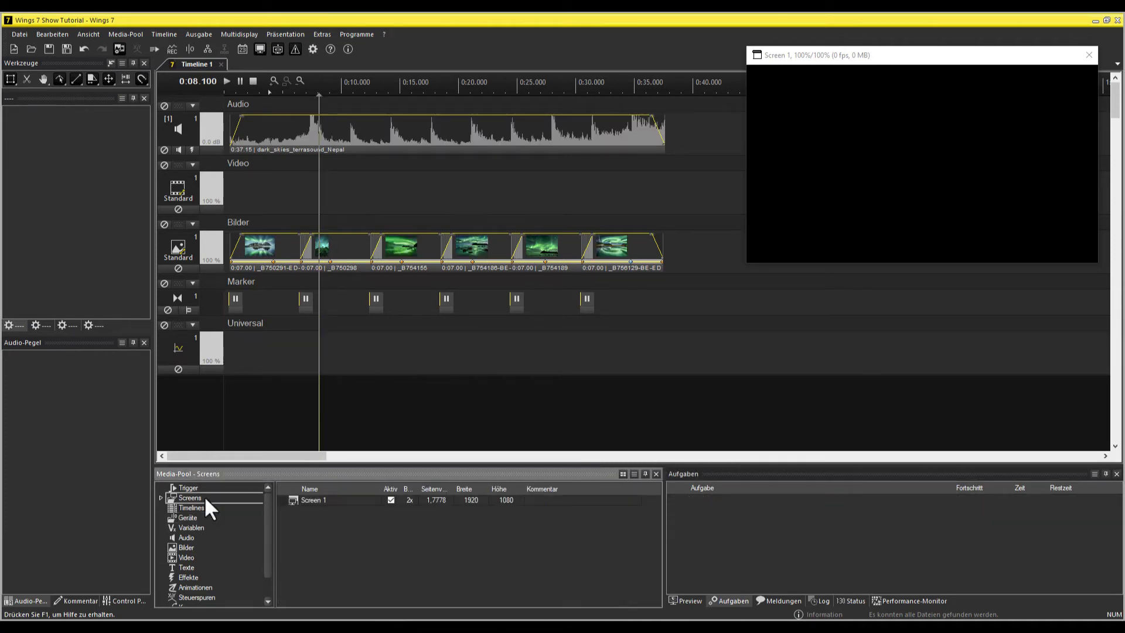
{"action": "right_click", "coordinate": [303, 501]}
{"action": "left_click", "coordinate": [350, 385]}
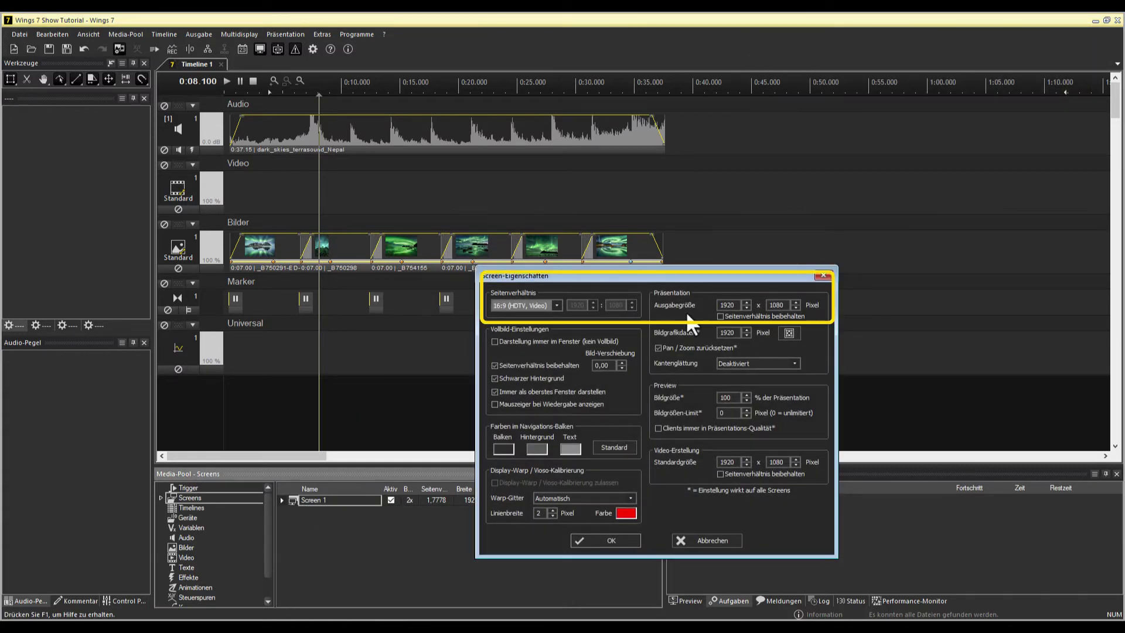
{"action": "left_click", "coordinate": [615, 541]}
- Update the file properties of the Media-Pool and save the project
{"action": "left_click", "coordinate": [140, 35]}
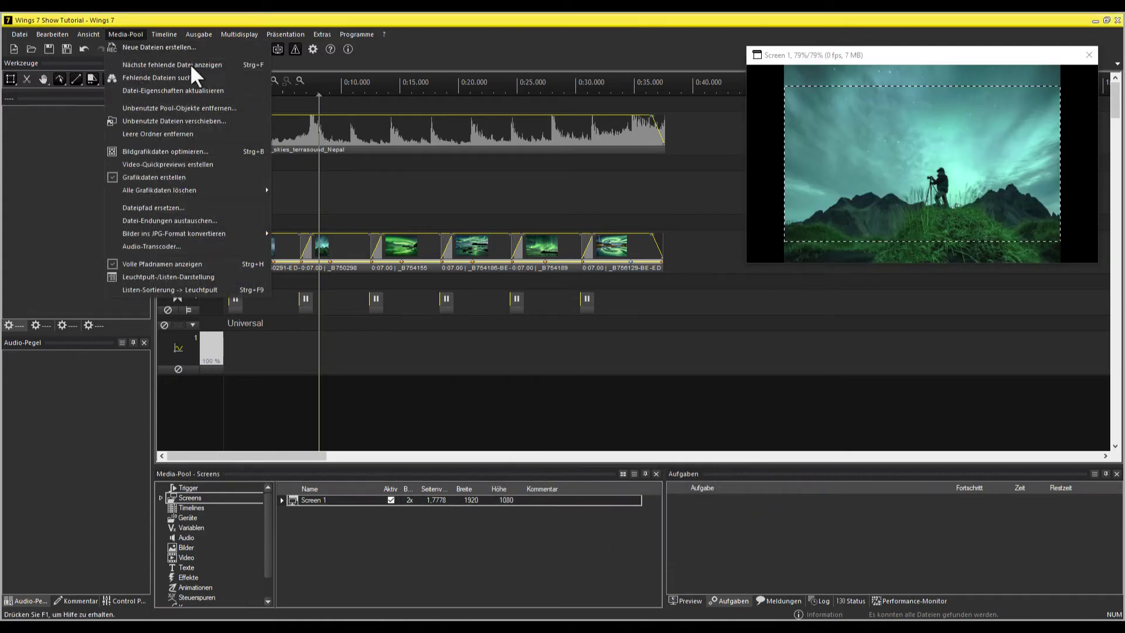
{"action": "left_click", "coordinate": [241, 90]}
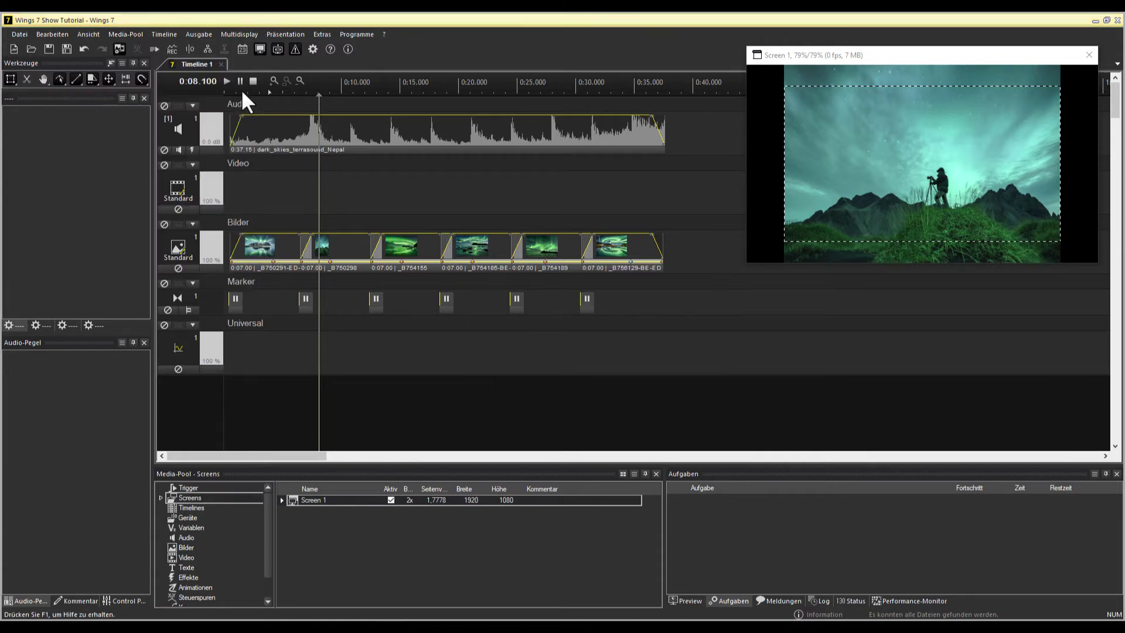
{"action": "left_click", "coordinate": [23, 34]}
{"action": "left_click", "coordinate": [44, 88]}
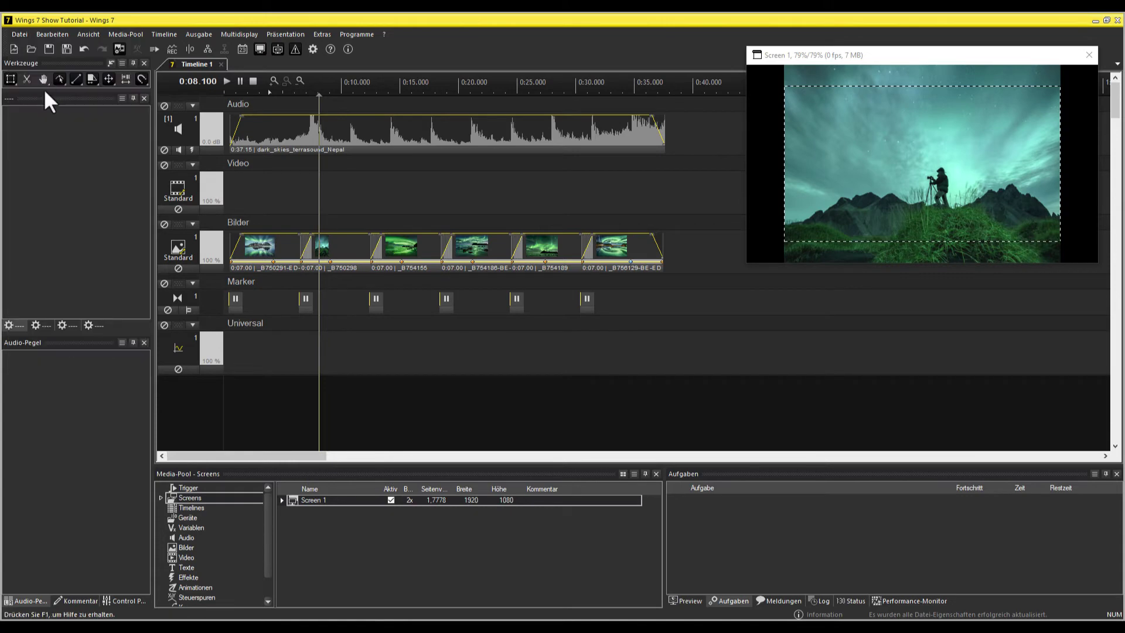
- Close Wings 7 and copy the full path of Wings 7 Show Tutorial.w7 in File Explorer
{"action": "left_click", "coordinate": [1117, 20]}
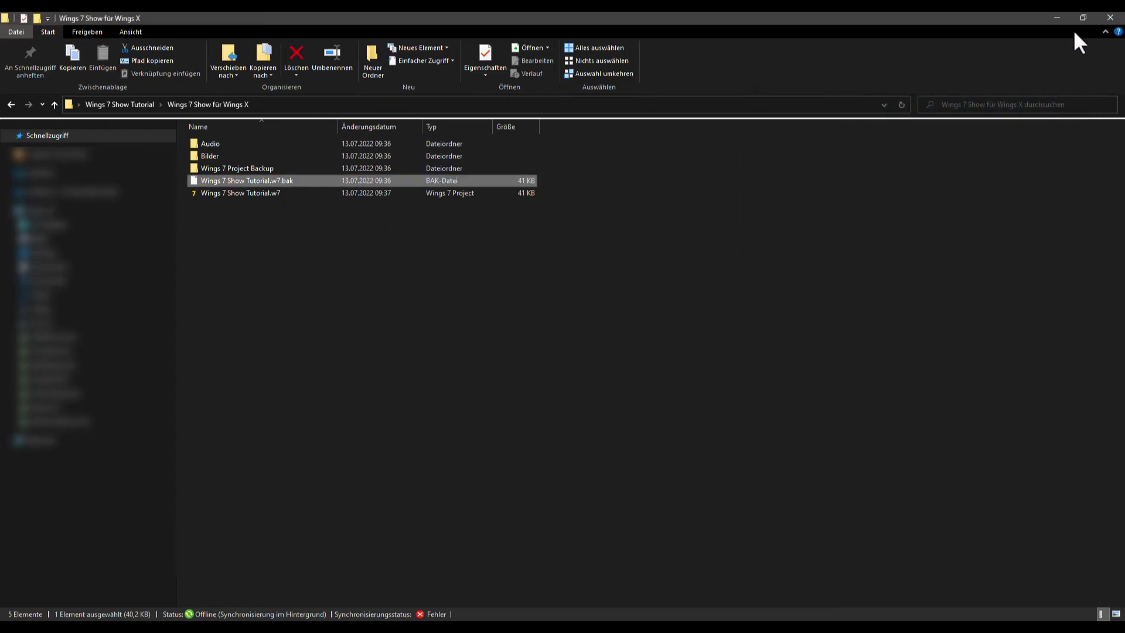
{"action": "left_click", "coordinate": [240, 243]}
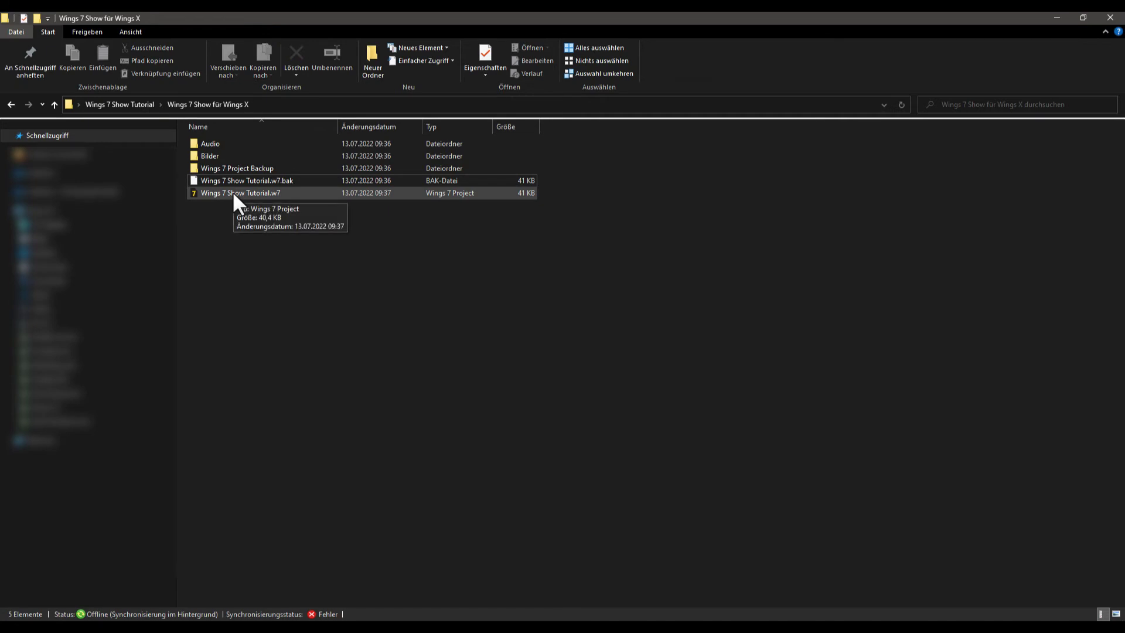
{"action": "left_click", "coordinate": [233, 192]}
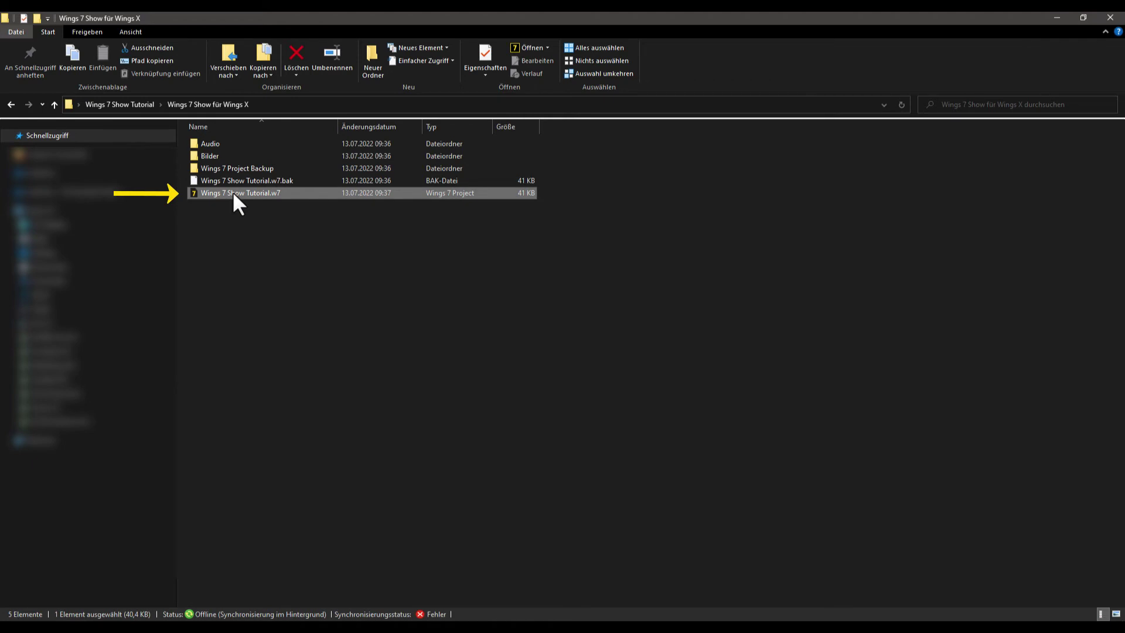
{"action": "left_click", "coordinate": [169, 59]}
- Create a new text document in the Wings 7 Show für Wings X folder and open it for editing
{"action": "right_click", "coordinate": [244, 250]}
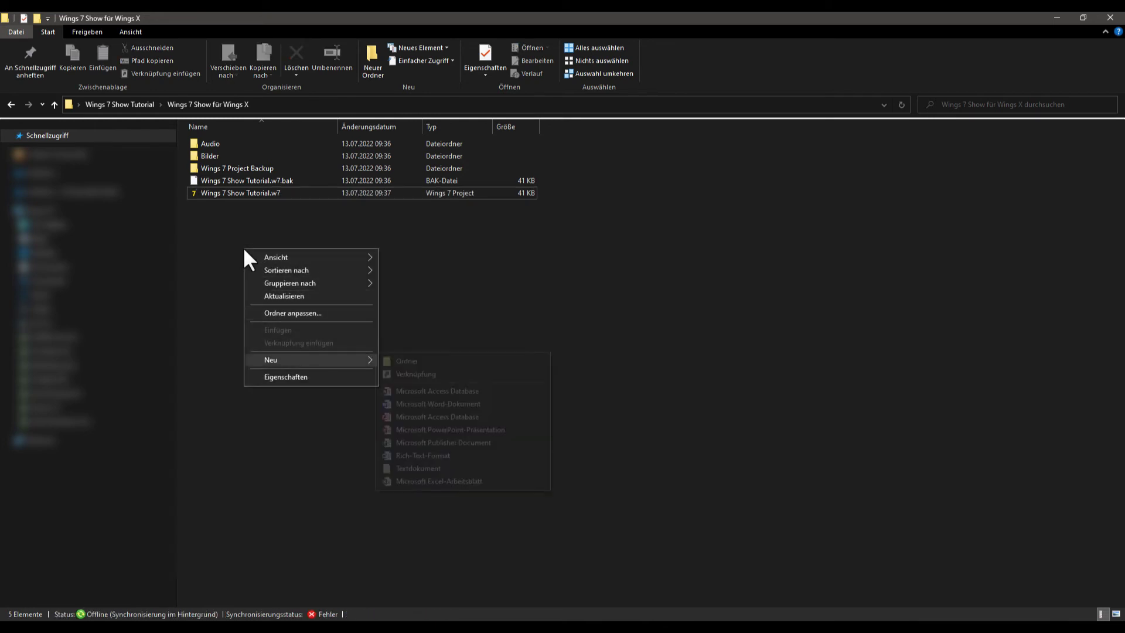
{"action": "left_click", "coordinate": [453, 468]}
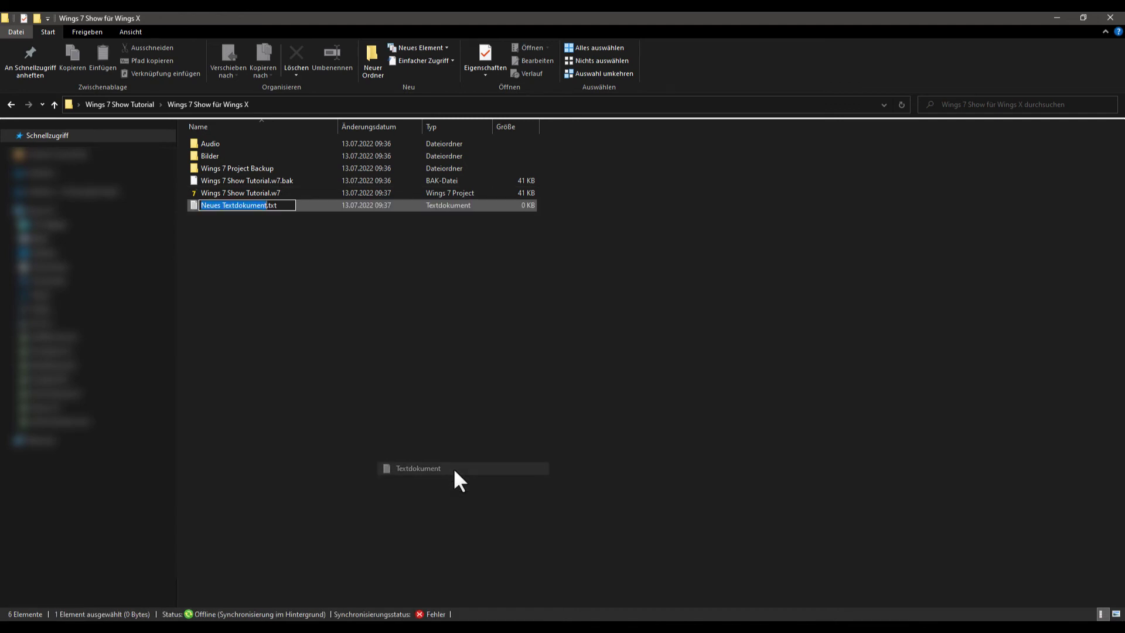
{"action": "left_click", "coordinate": [354, 314]}
{"action": "double_click", "coordinate": [253, 207]}
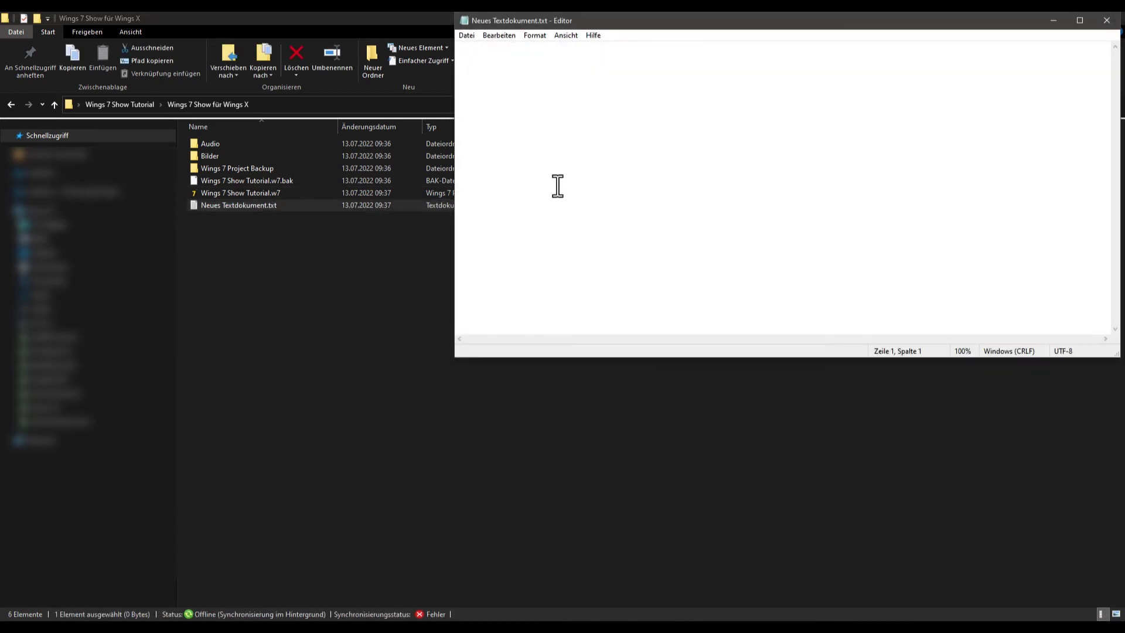
- Paste the copied path of Wings 7 Show Tutorial.w7 into the text document, save it and close the editor
{"action": "type", "text": "\"\\\\srv-file02\\homes\\christophk\\Desktop\\Wings 7 Show Tutorial\\Wings 7 Show für Wings X\\Wings 7 Show Tutorial.w7\""}
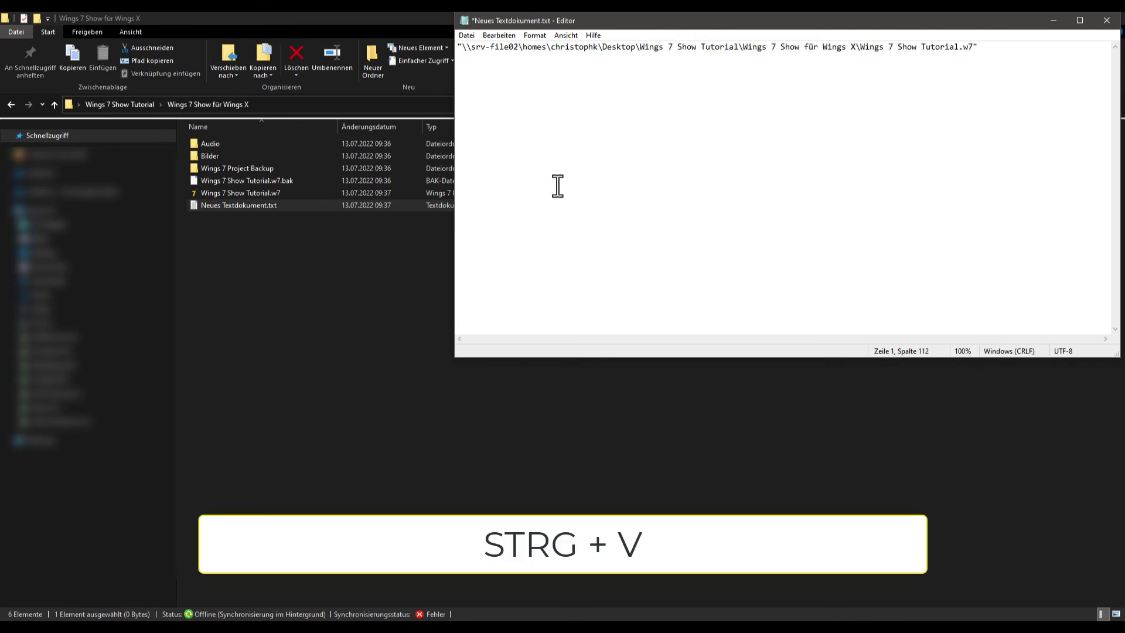
{"action": "left_click", "coordinate": [468, 36]}
{"action": "key", "text": "Down"}
{"action": "key", "text": "Down"}
{"action": "key", "text": "Down"}
{"action": "key", "text": "Down"}
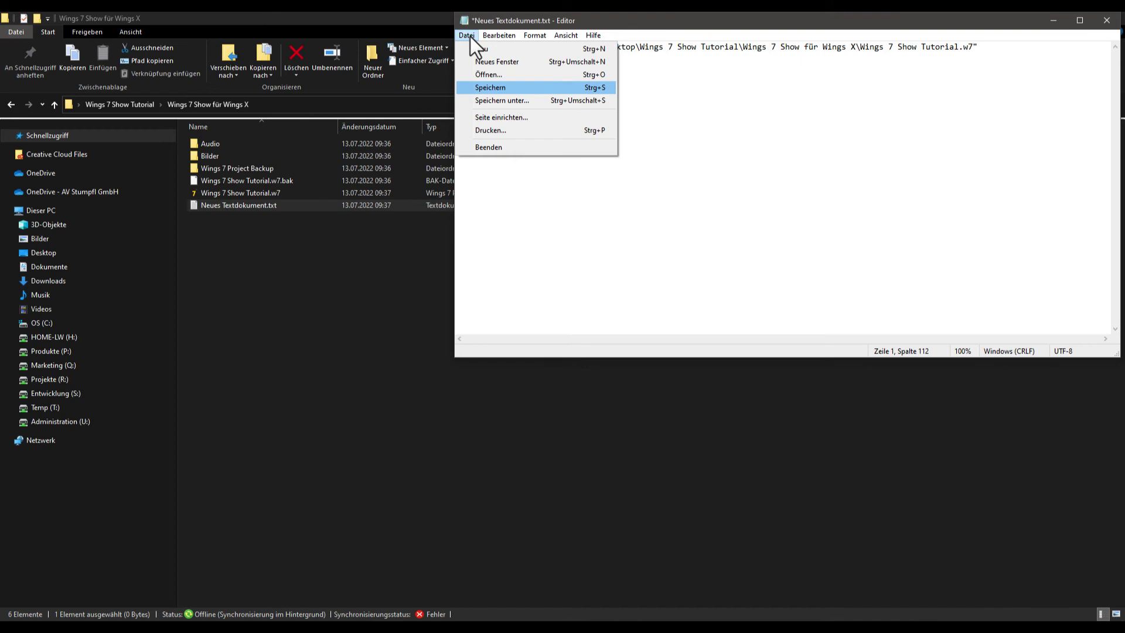
{"action": "left_click", "coordinate": [515, 87]}
{"action": "left_click", "coordinate": [1106, 19]}
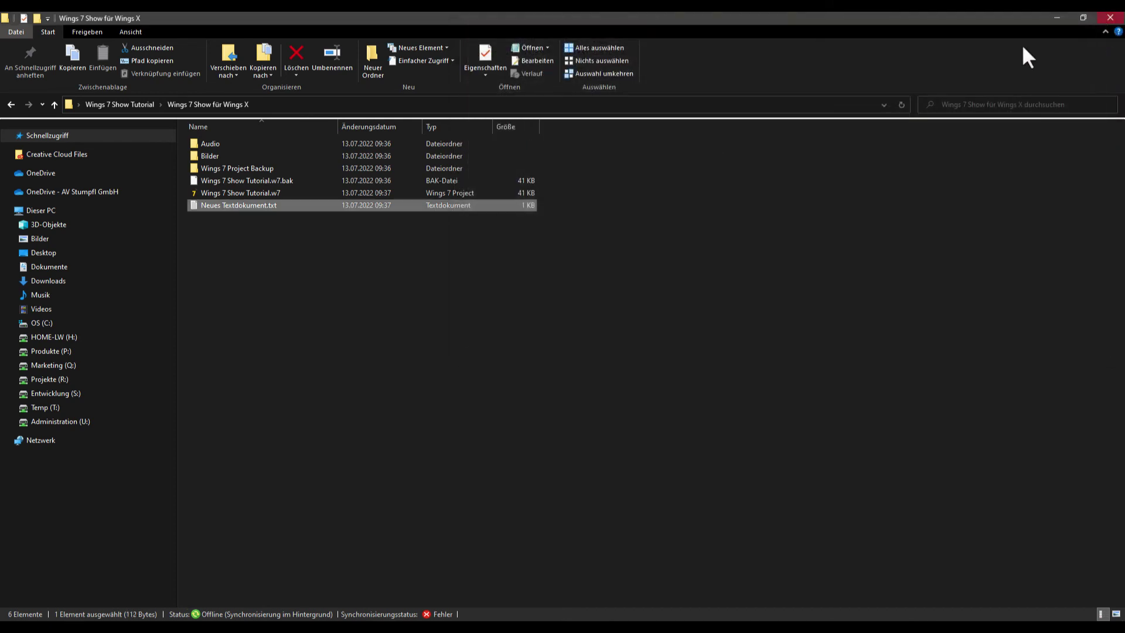
{"action": "left_click", "coordinate": [256, 275]}
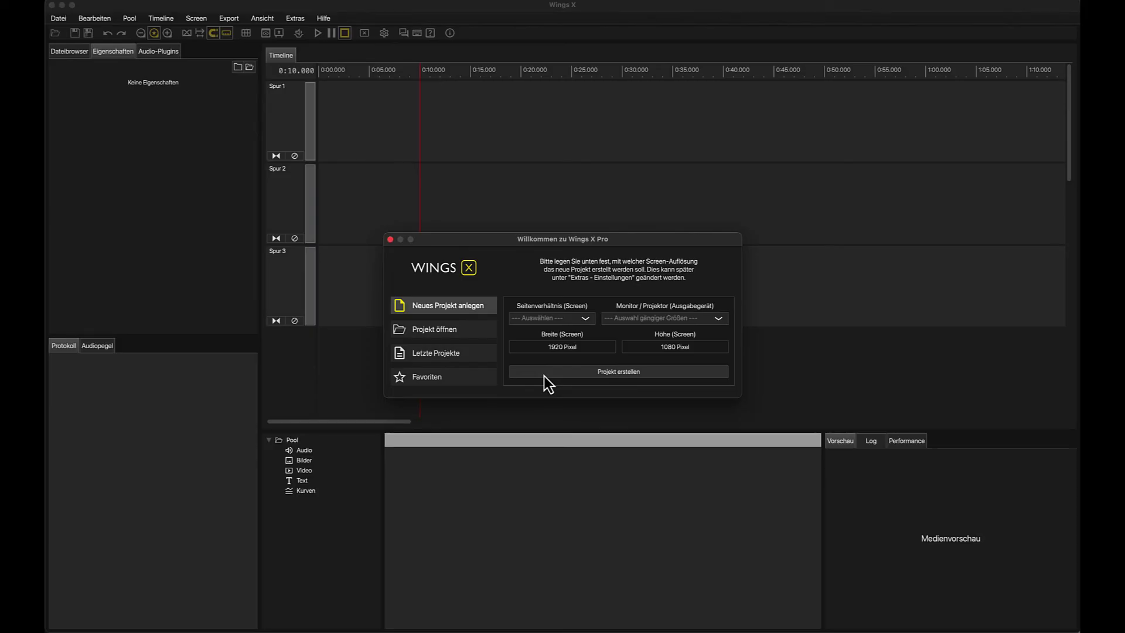
- In Wings X, create a new 1920 x 1080 project and choose Wings 7 Show Tutorial.w7 for the Wings 7 project import
{"action": "left_click", "coordinate": [544, 375]}
{"action": "left_click", "coordinate": [59, 18]}
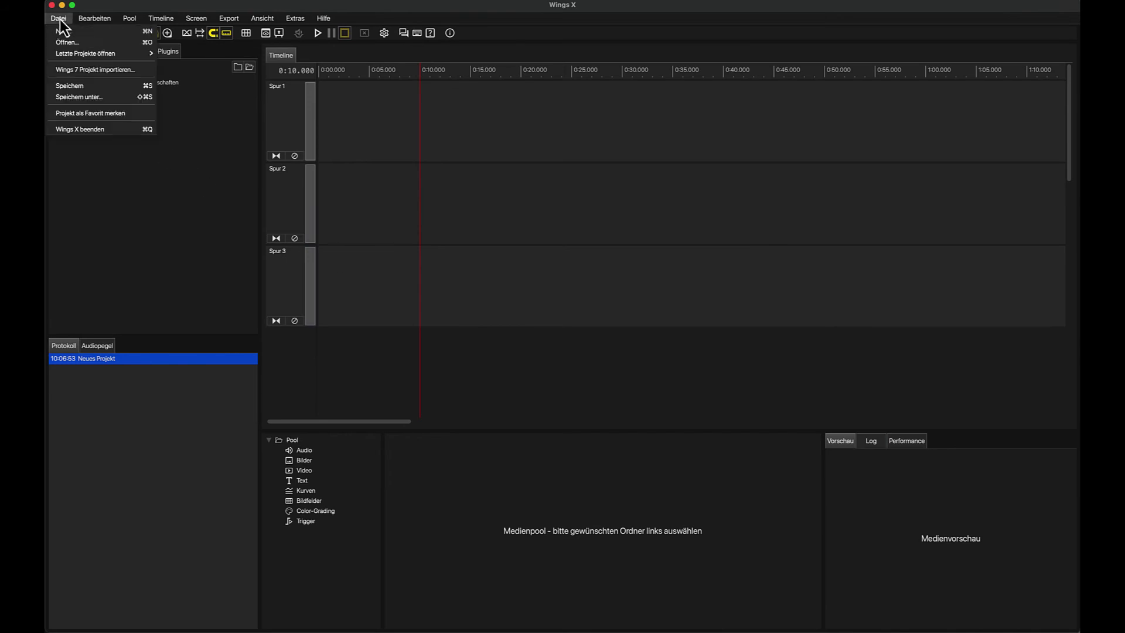
{"action": "left_click", "coordinate": [139, 70]}
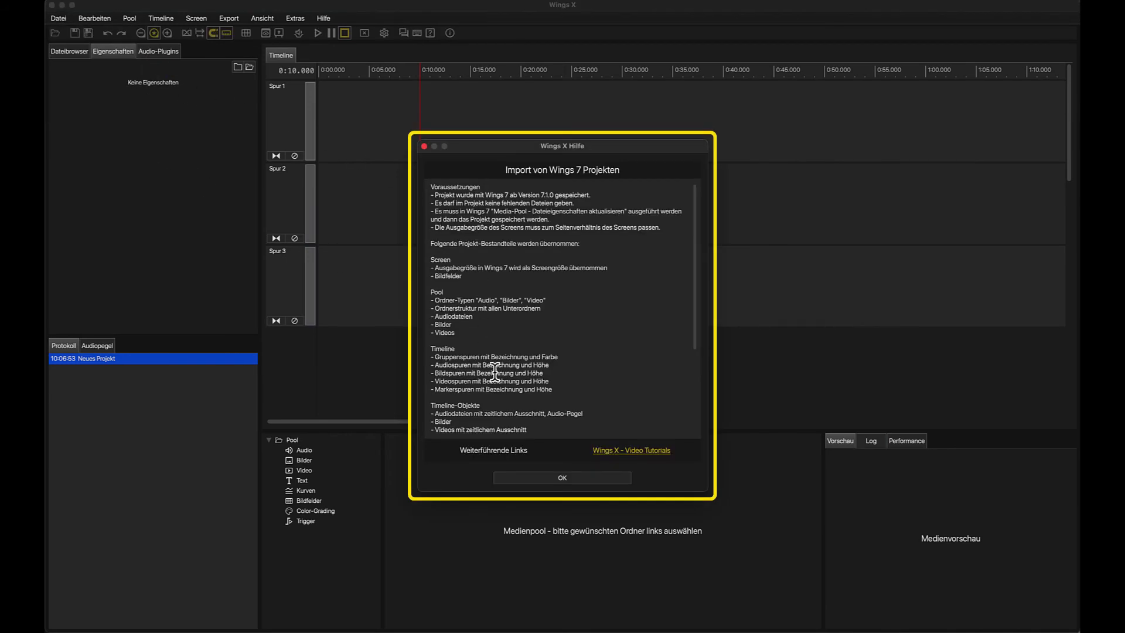
{"action": "left_click", "coordinate": [553, 482]}
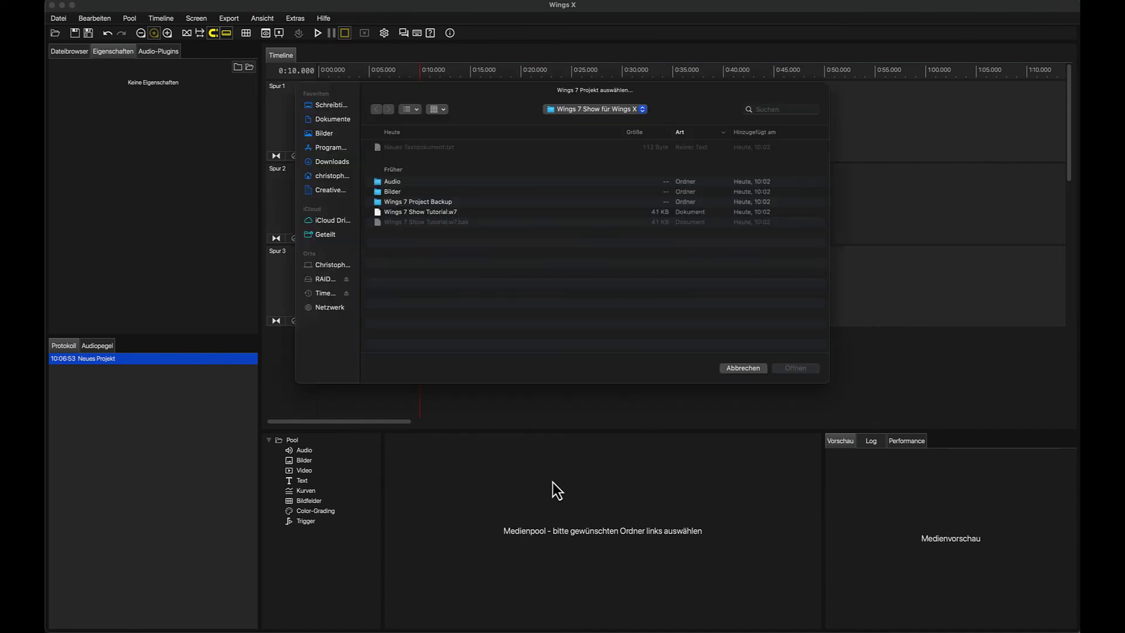
{"action": "left_click", "coordinate": [449, 214]}
{"action": "left_click", "coordinate": [805, 371]}
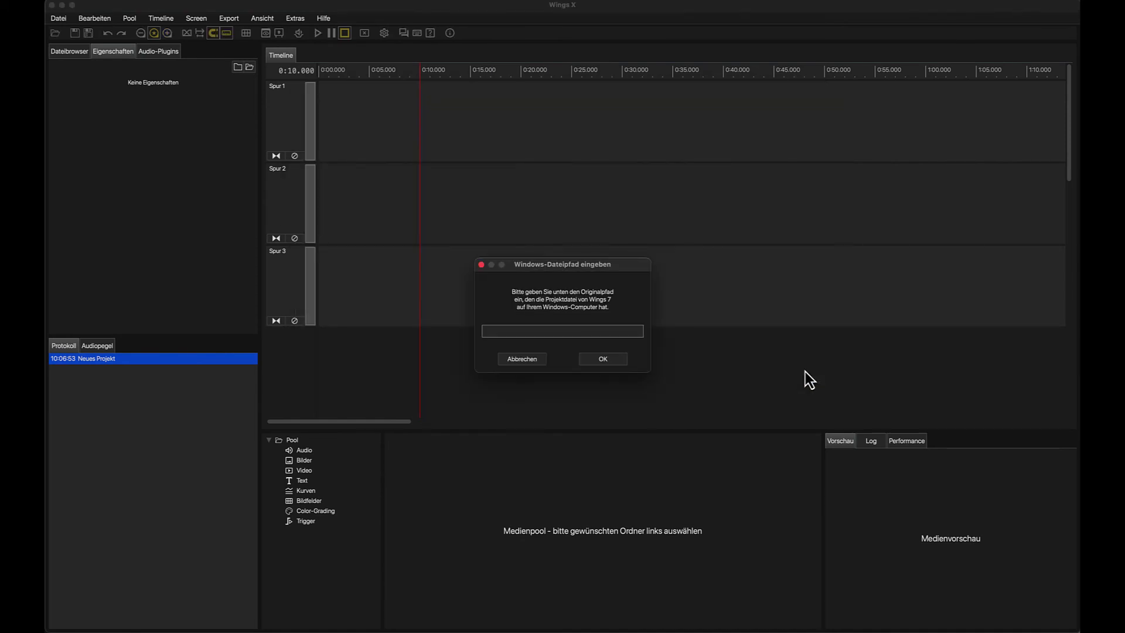
- Paste the project file's original Windows path, ending in Wings 7 Show Tutorial.w7, and run the import
{"action": "left_click", "coordinate": [598, 331]}
{"action": "key", "text": "super+v"}
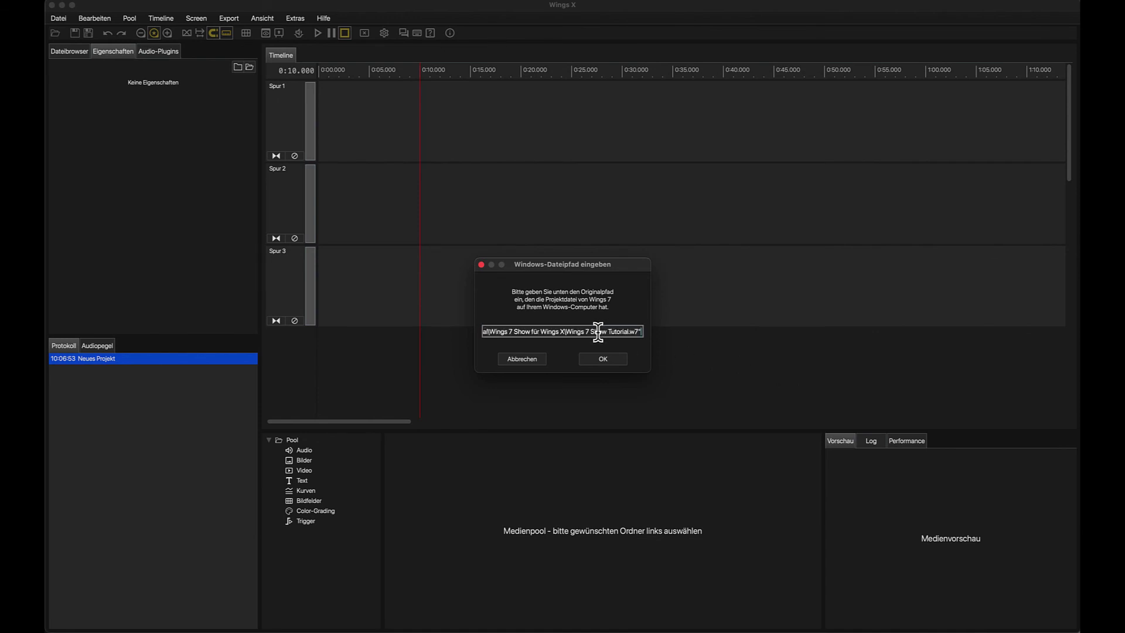
{"action": "left_click", "coordinate": [593, 363]}
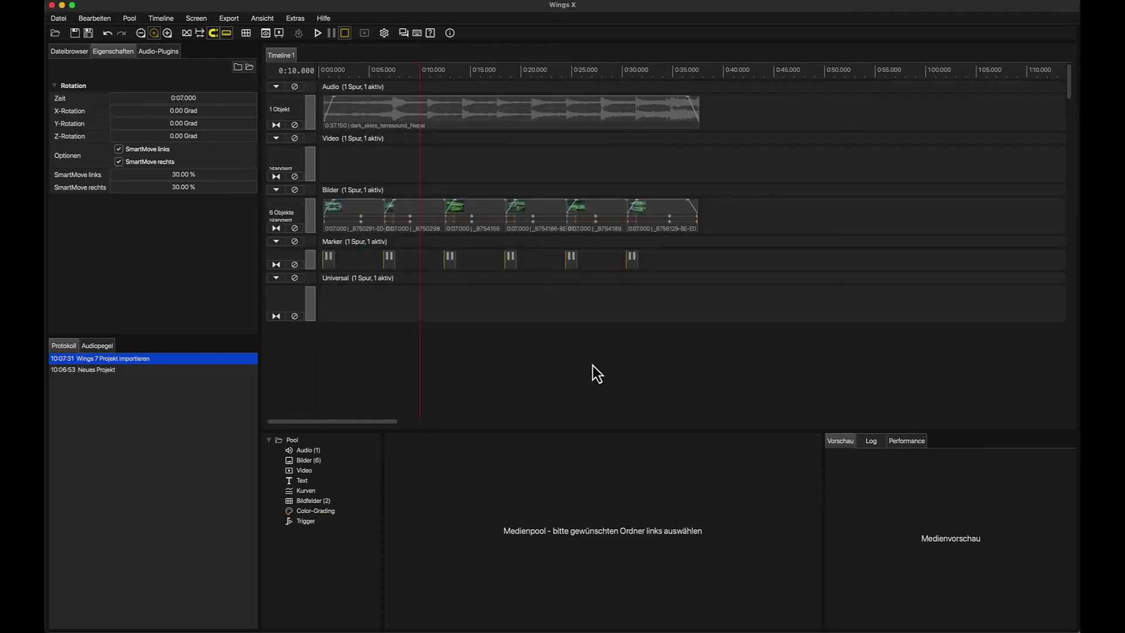
- Show the imported images in the pool and start saving the project as a new Wings X file
{"action": "left_click", "coordinate": [329, 461]}
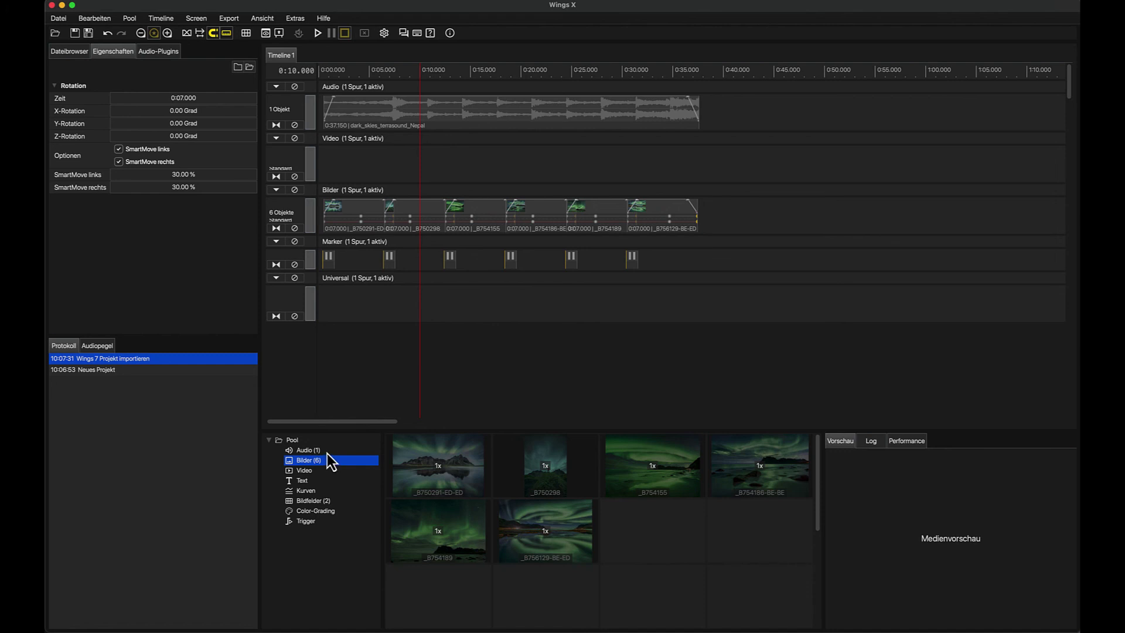
{"action": "left_click", "coordinate": [59, 18]}
{"action": "left_click", "coordinate": [96, 95]}
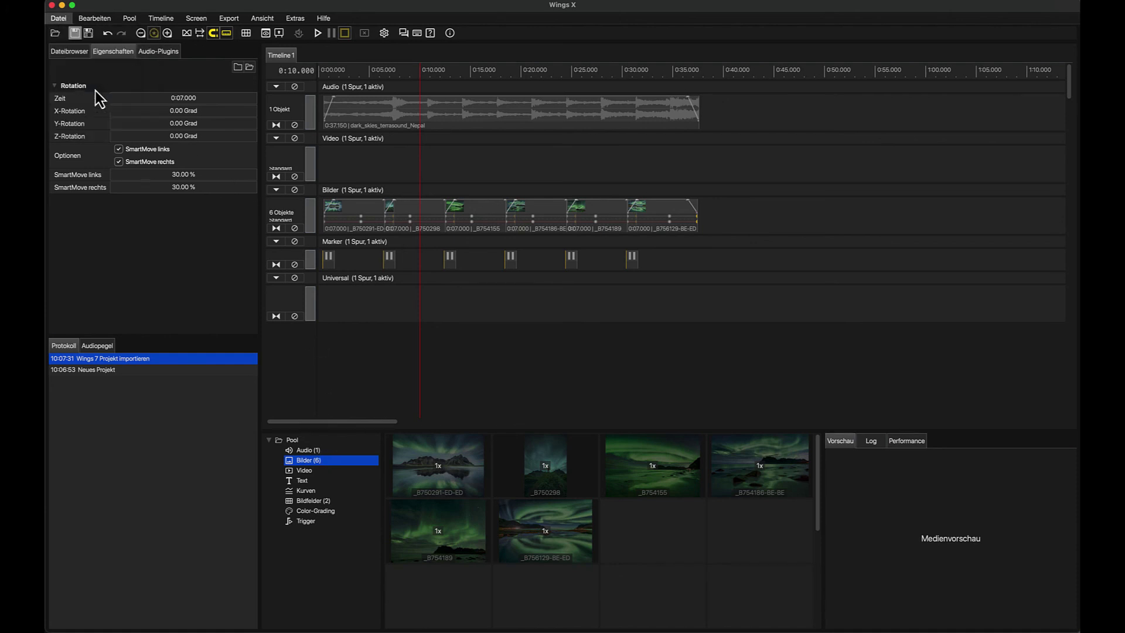